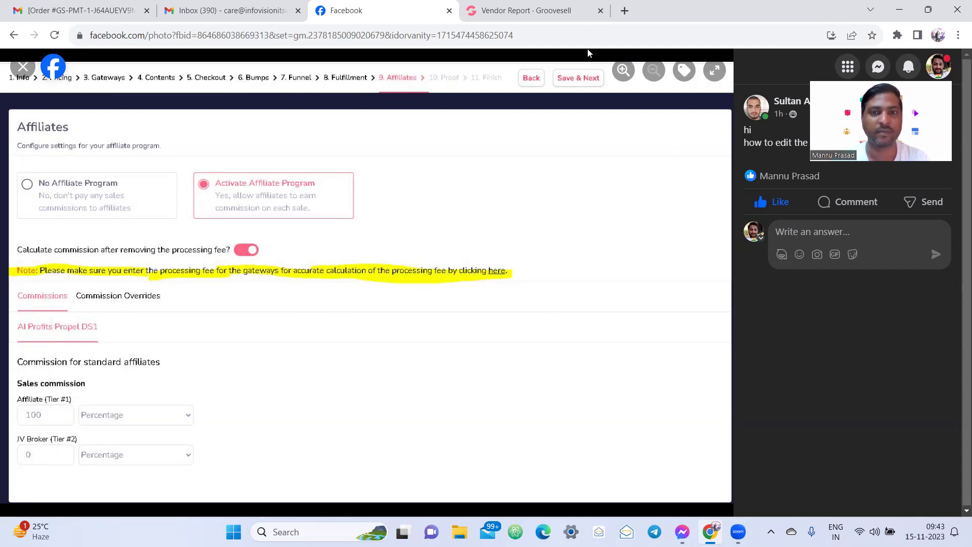
- Switch to Groovesell, open the product funnels overview and turn on demo mode
left_click(506, 11)
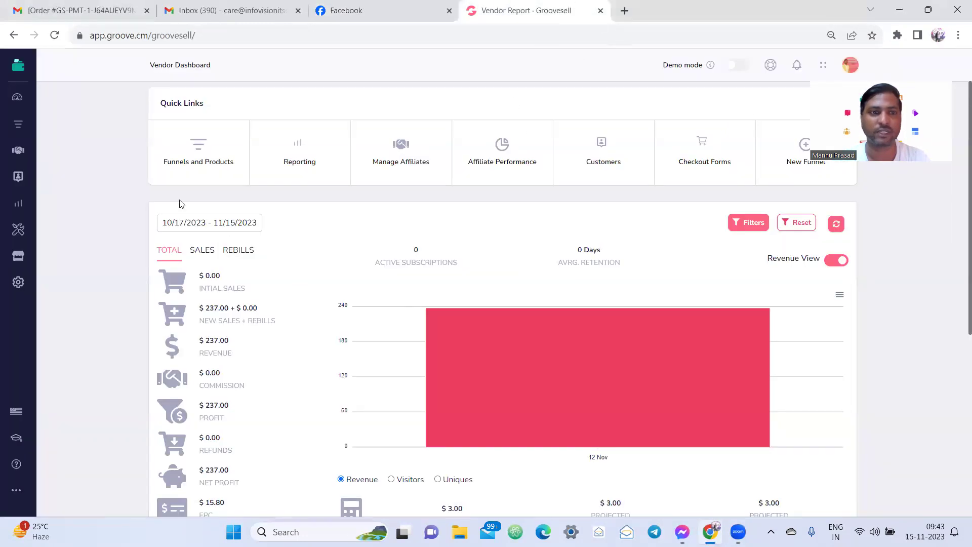
left_click(194, 162)
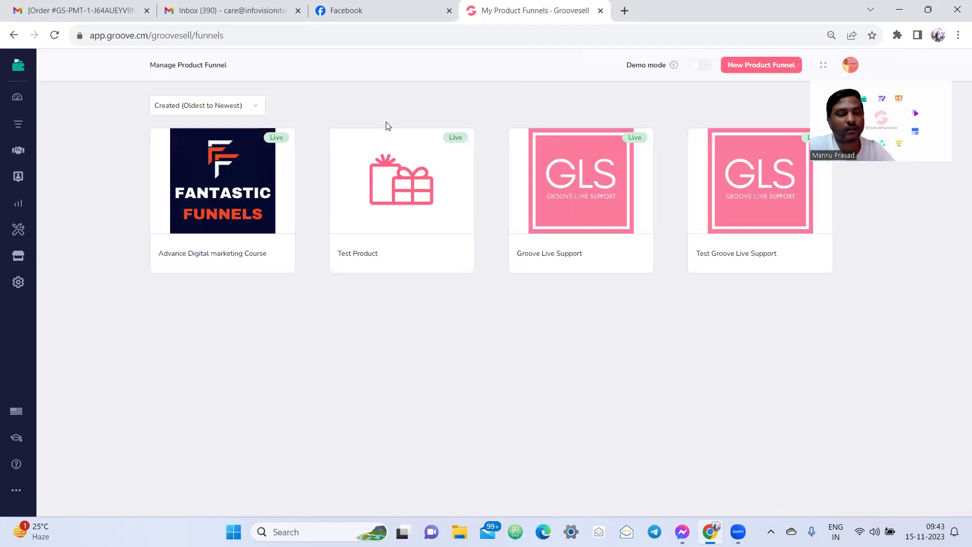
mouse_move(640, 203)
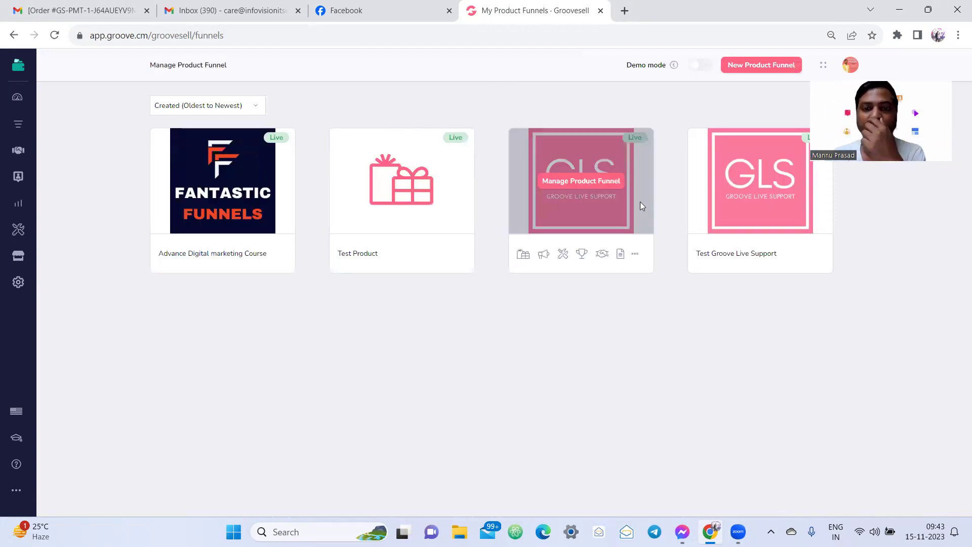
left_click(704, 67)
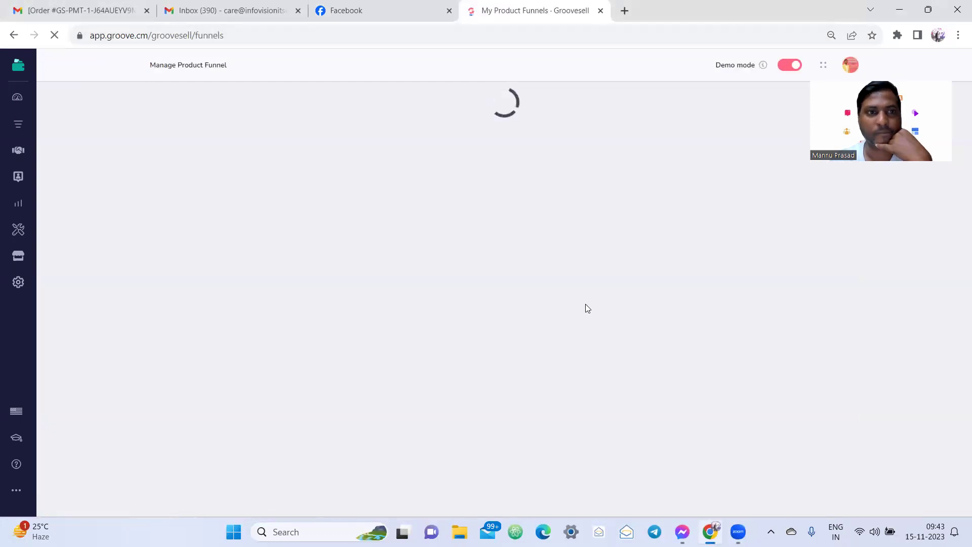
mouse_move(585, 202)
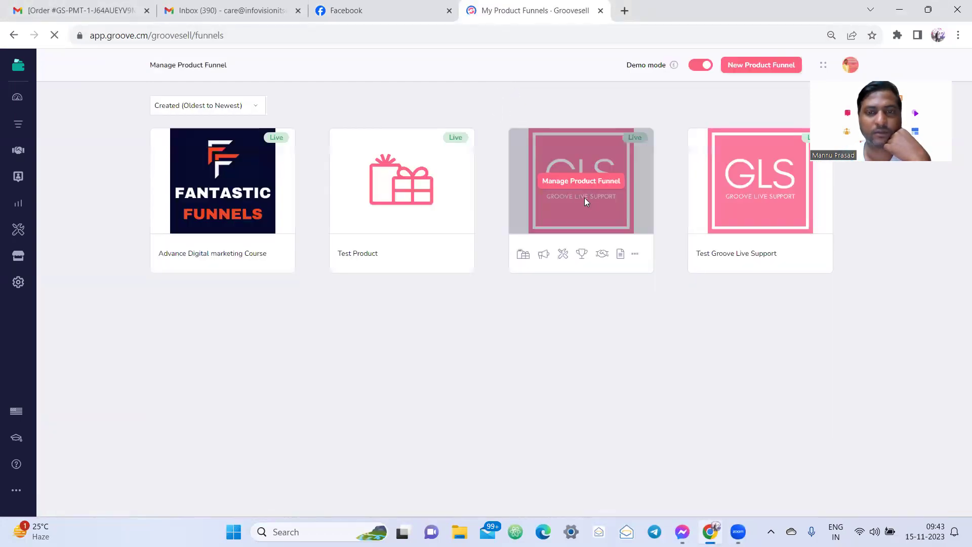
- Open the frontend product of the Groove Live Support funnel for editing
left_click(581, 182)
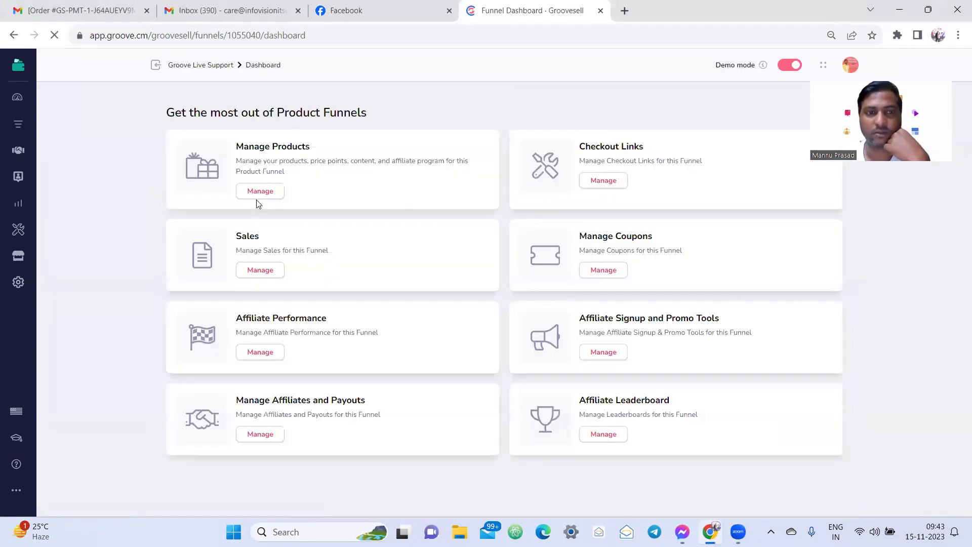
left_click(268, 191)
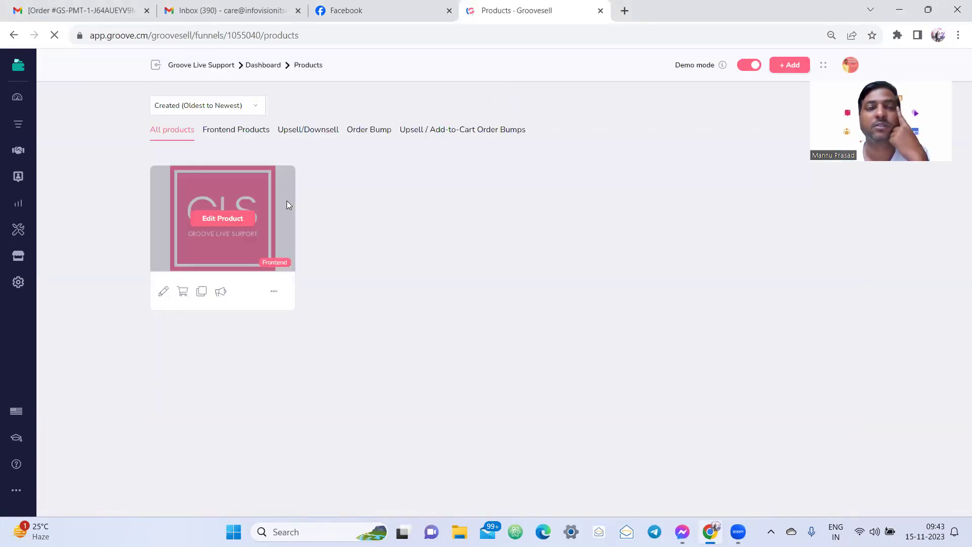
left_click(220, 221)
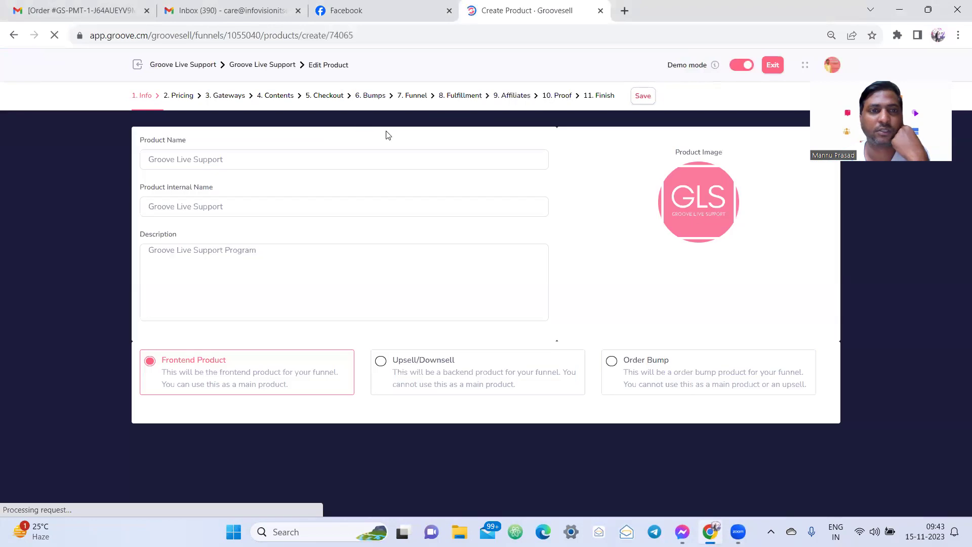
- Review the product's credit card and PayPal accounts in the payment gateway settings
left_click(222, 96)
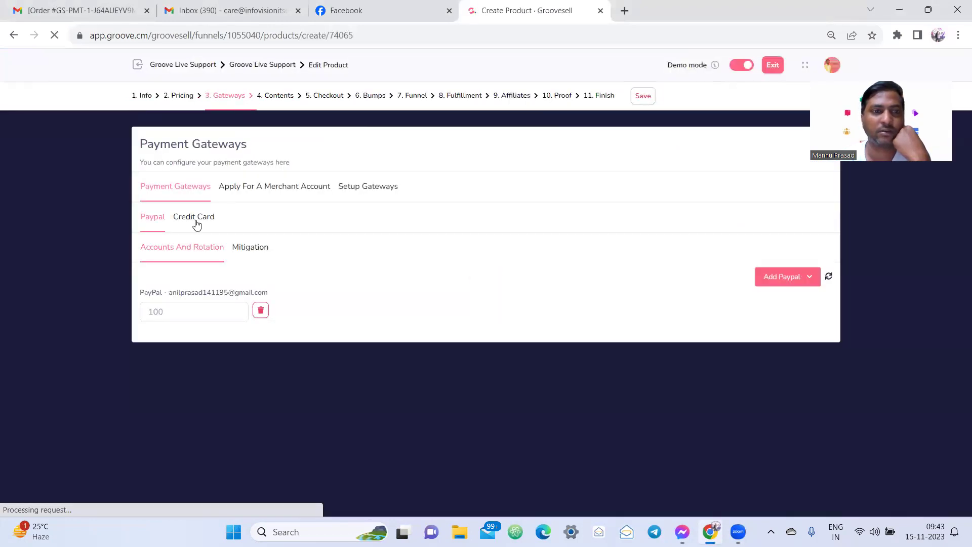
left_click(196, 223)
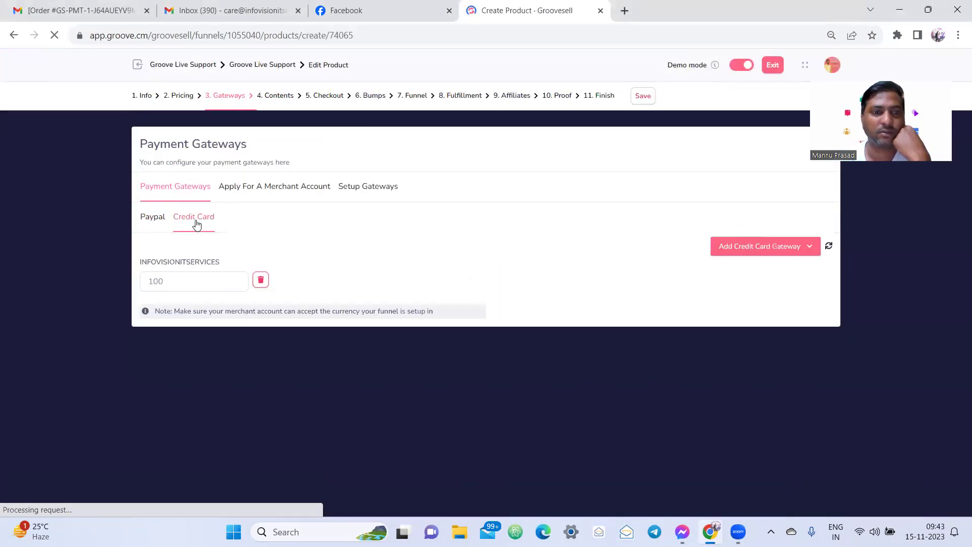
left_click(148, 223)
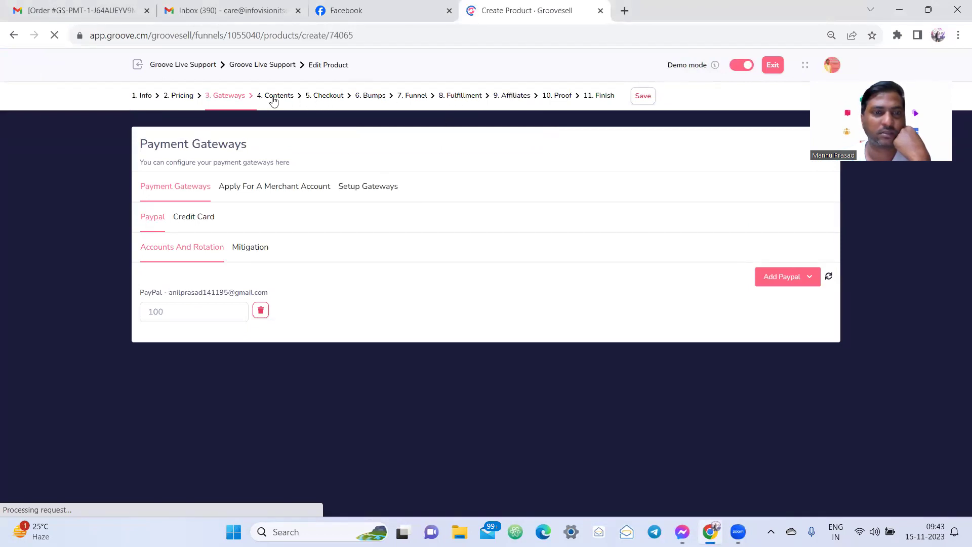
- Check the screenshot in the Facebook post, then return to Groovesell and activate the affiliate program for the product
left_click(381, 10)
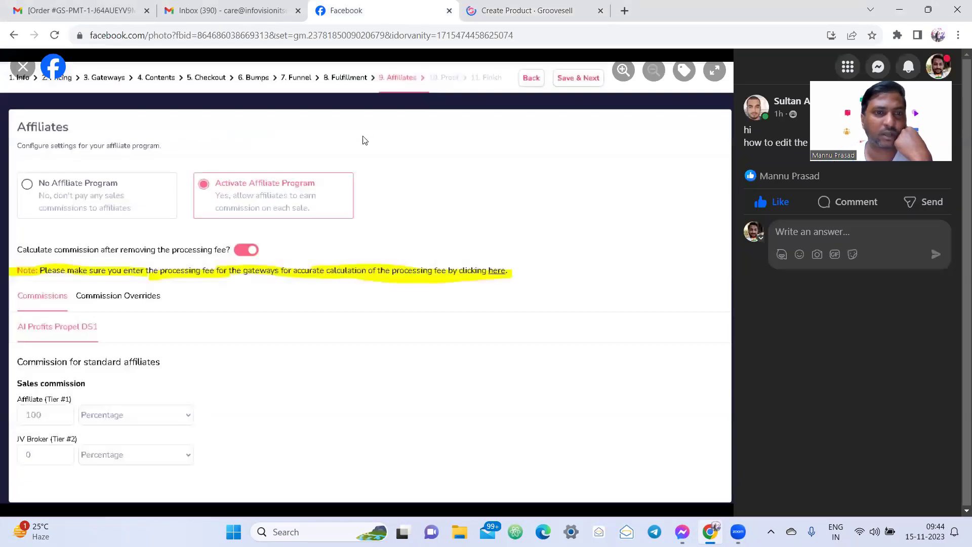
left_click(520, 13)
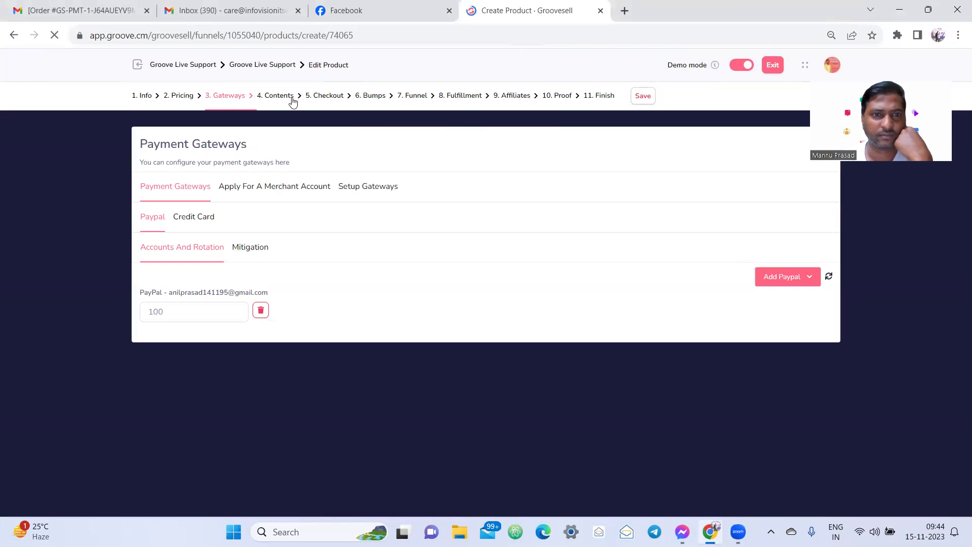
left_click(518, 101)
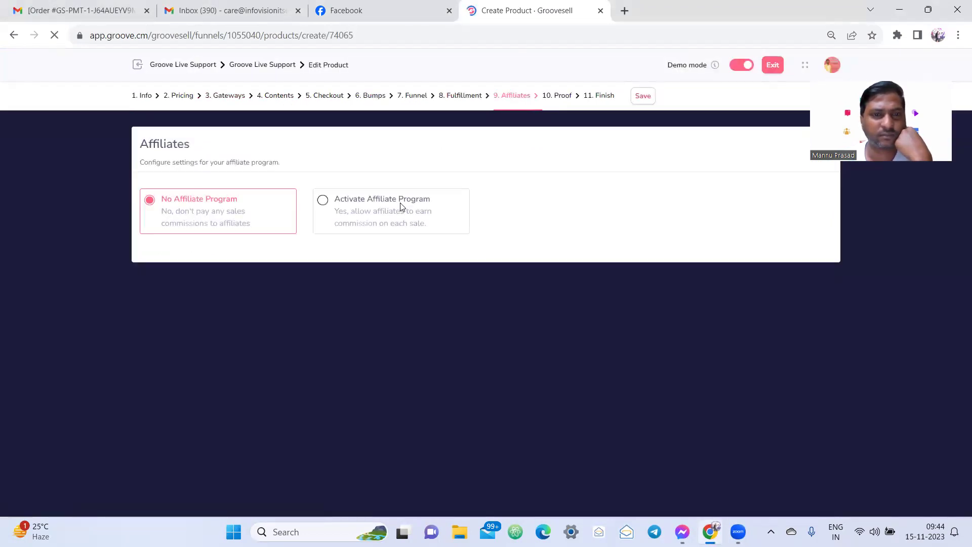
left_click(403, 207)
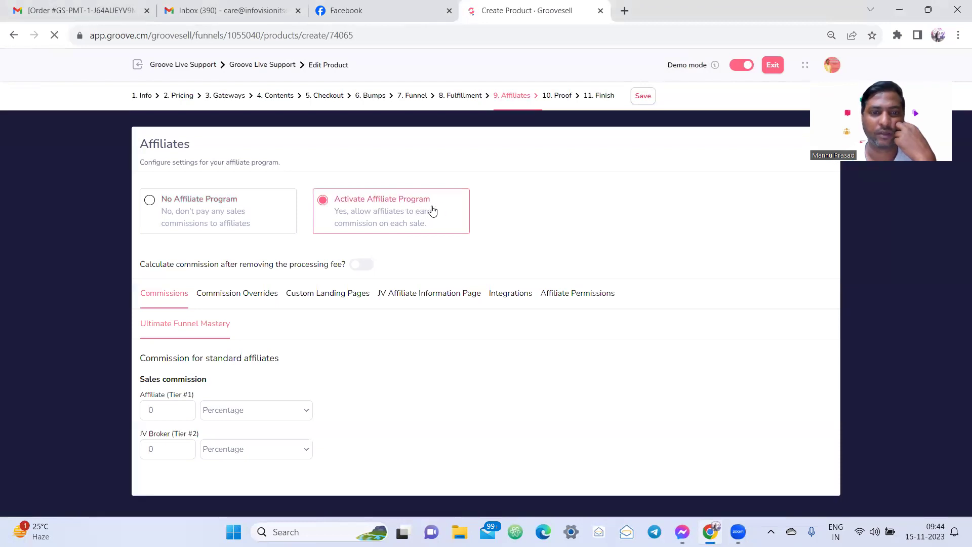
- Enable calculating commission after removing the processing fee and read the note about entering gateway fees
left_click_drag(136, 265, 342, 267)
left_click(362, 268)
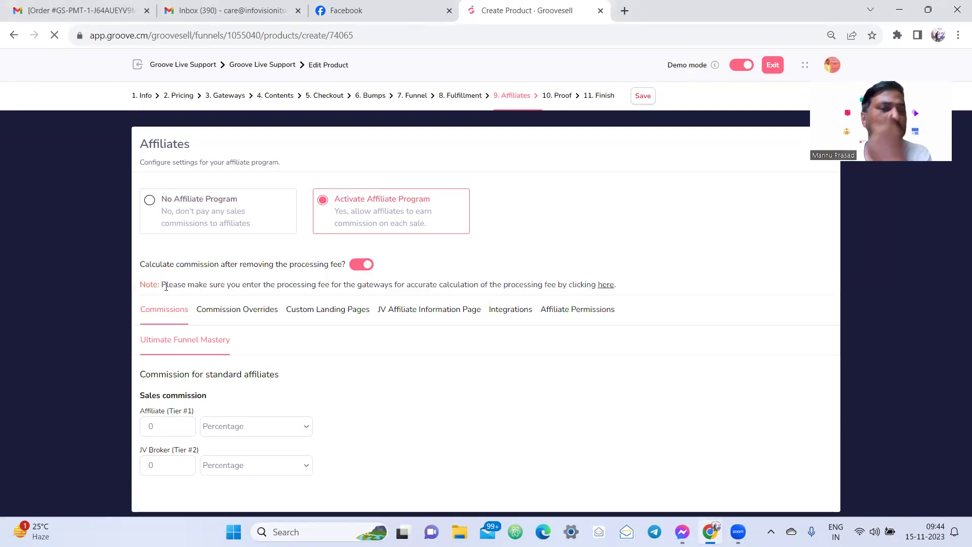
left_click_drag(166, 286, 620, 292)
left_click(644, 291)
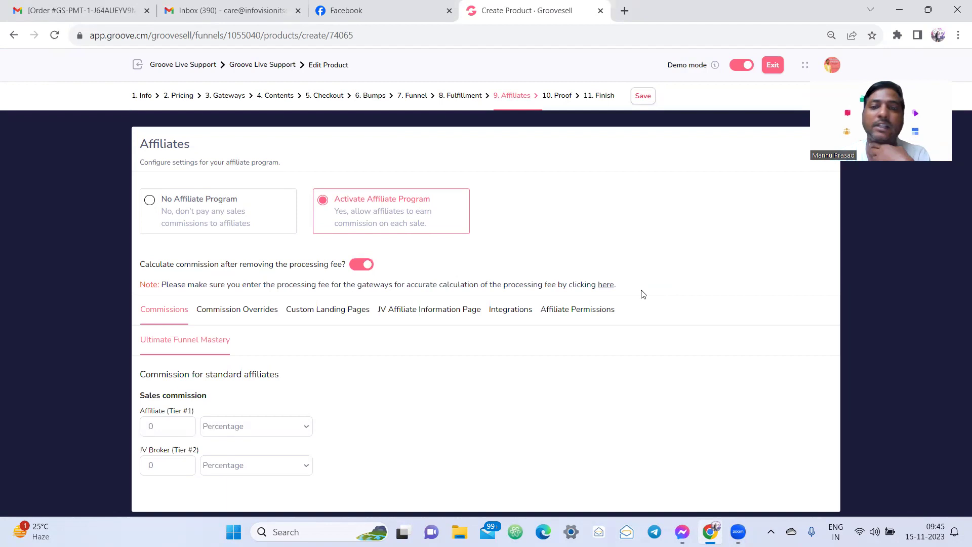
- Follow the note's link to the vendor payment gateways and read the reporting override information of the first PayPal gateway
left_click(606, 286)
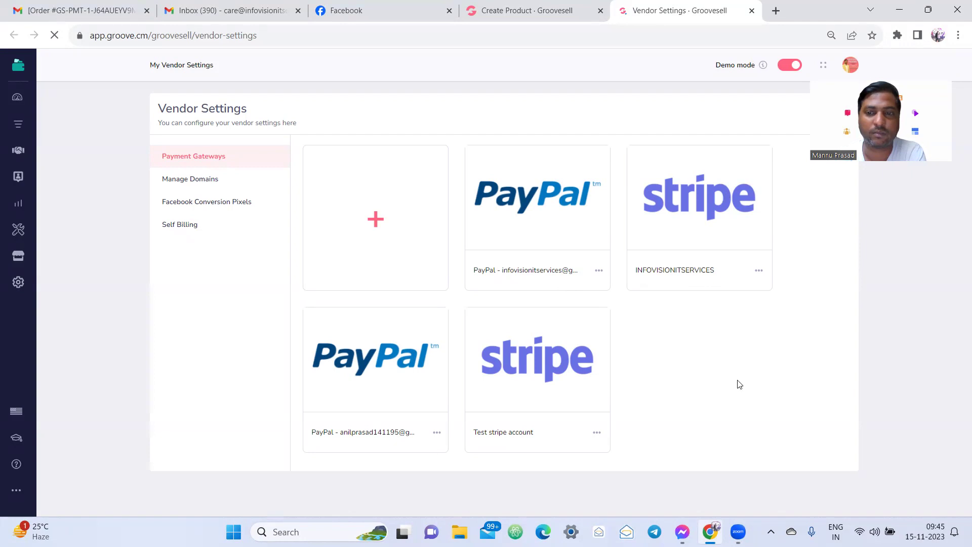
left_click(601, 274)
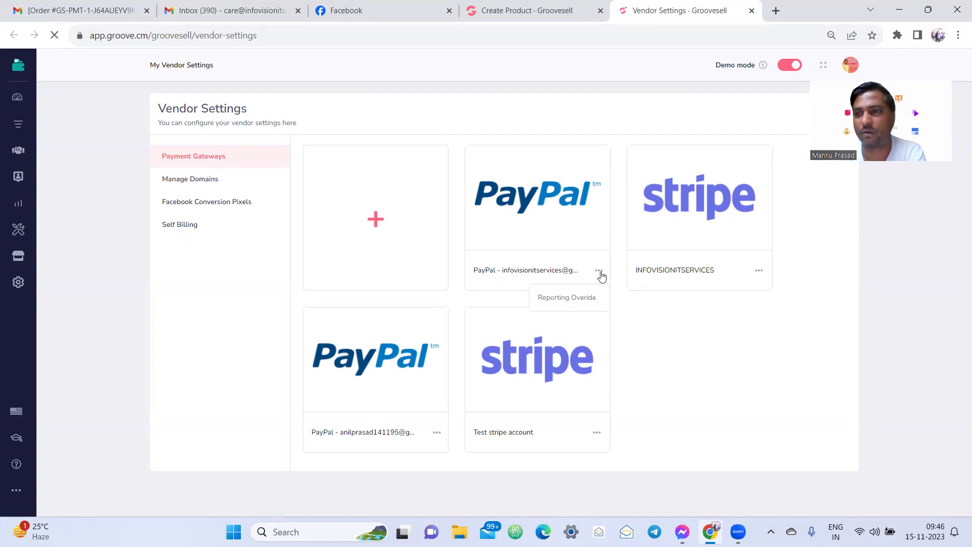
left_click(577, 301)
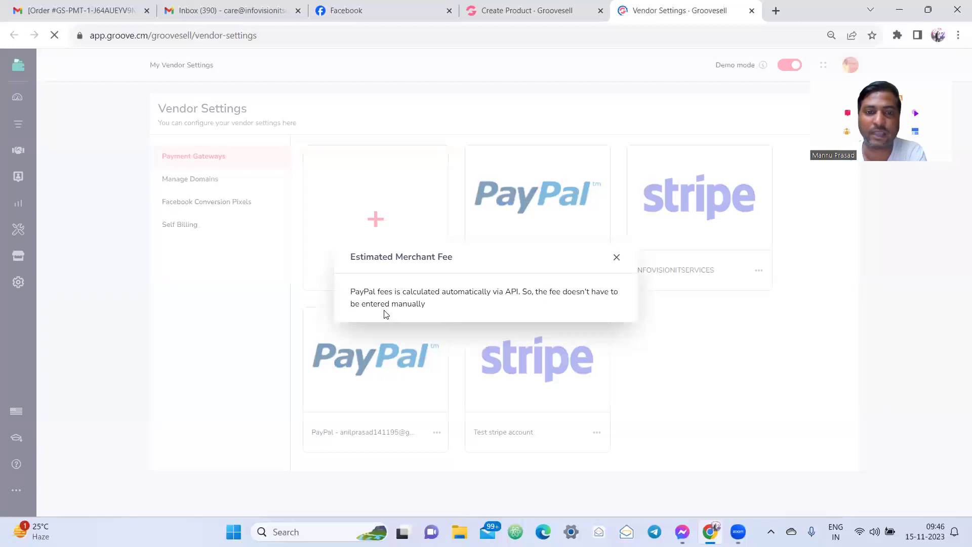
mouse_move(356, 306)
left_mouse_down()
mouse_move(460, 308)
mouse_move(349, 290)
left_mouse_up()
left_click(460, 308)
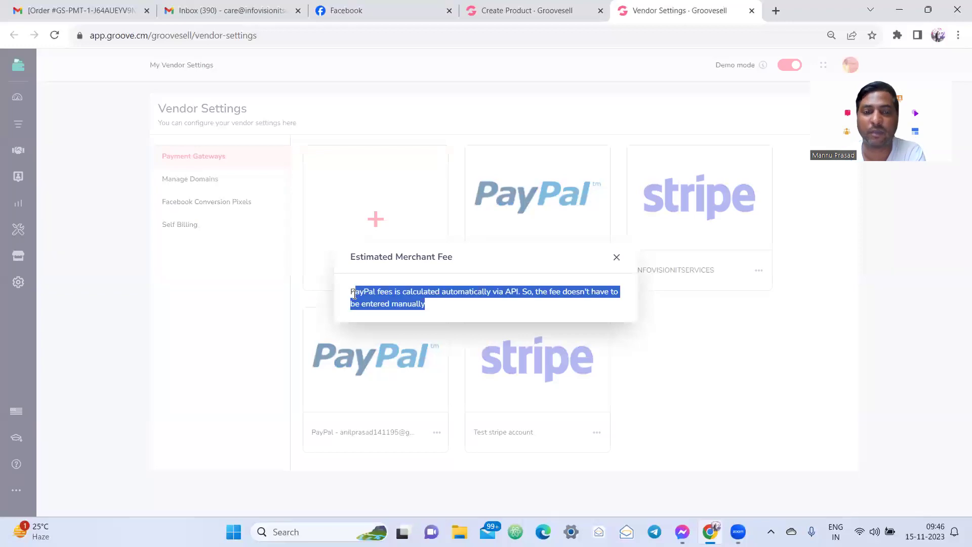
left_click(442, 307)
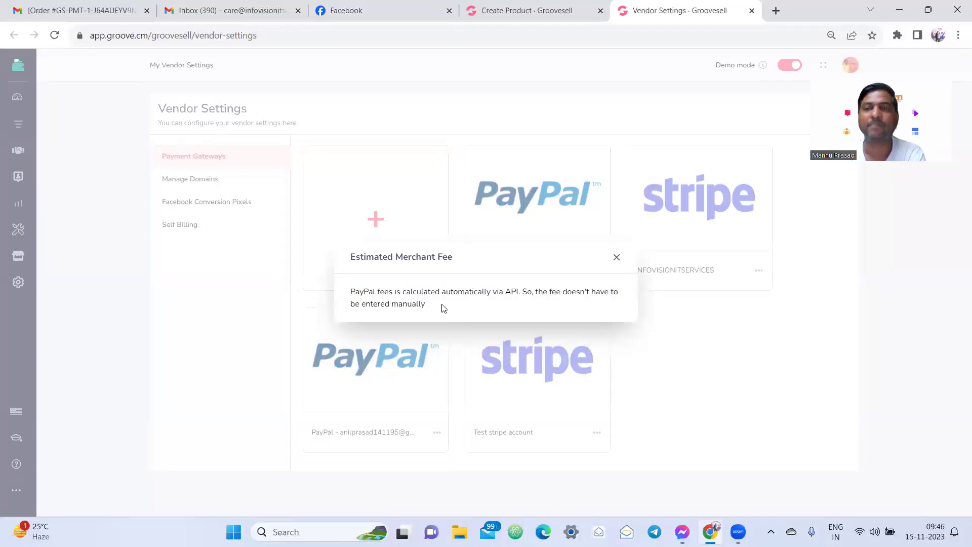
left_click(617, 259)
- Open the reporting override of the INFOVISIONITSERVICES Stripe gateway, review its per-transaction rate and fee, and save the estimated merchant fee
left_click(760, 271)
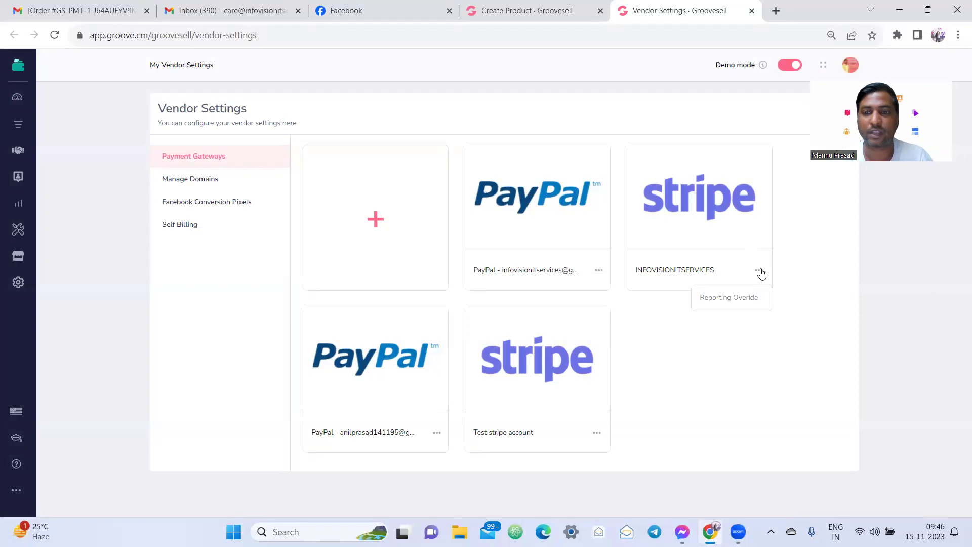
left_click(726, 299)
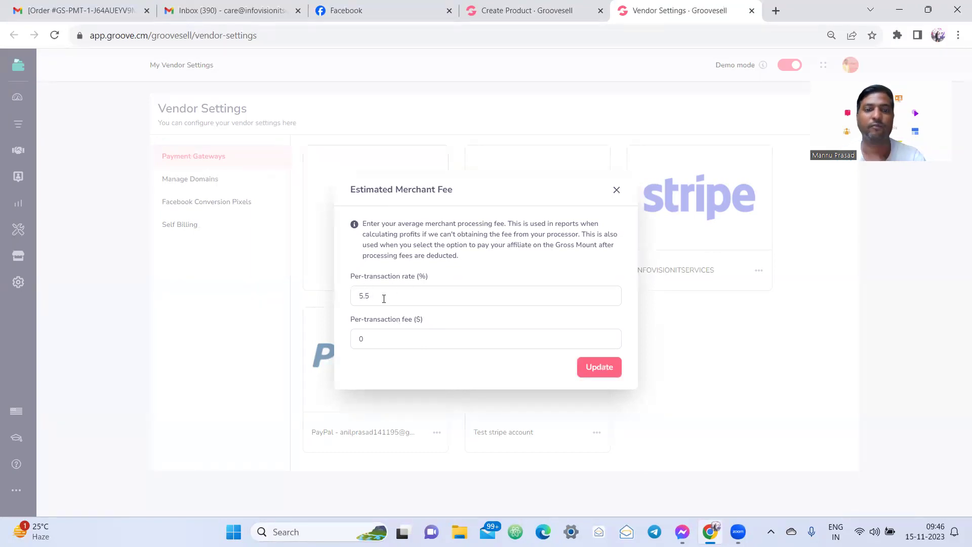
left_click_drag(428, 279, 399, 279)
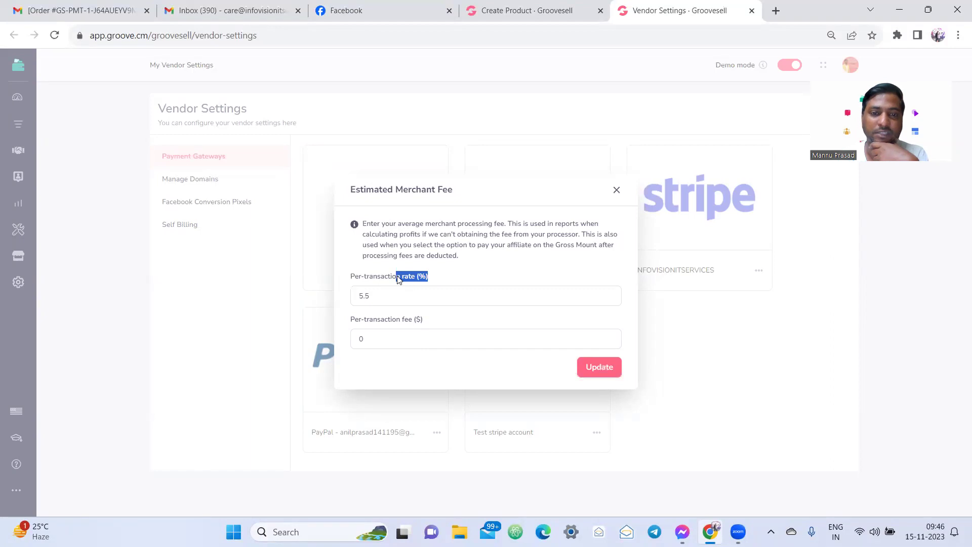
left_click_drag(428, 320, 409, 322)
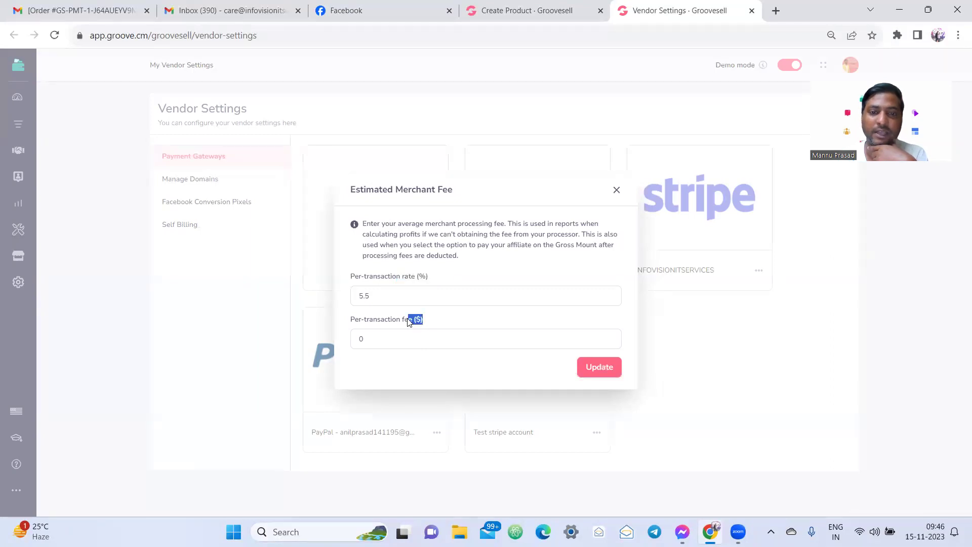
left_click(383, 293)
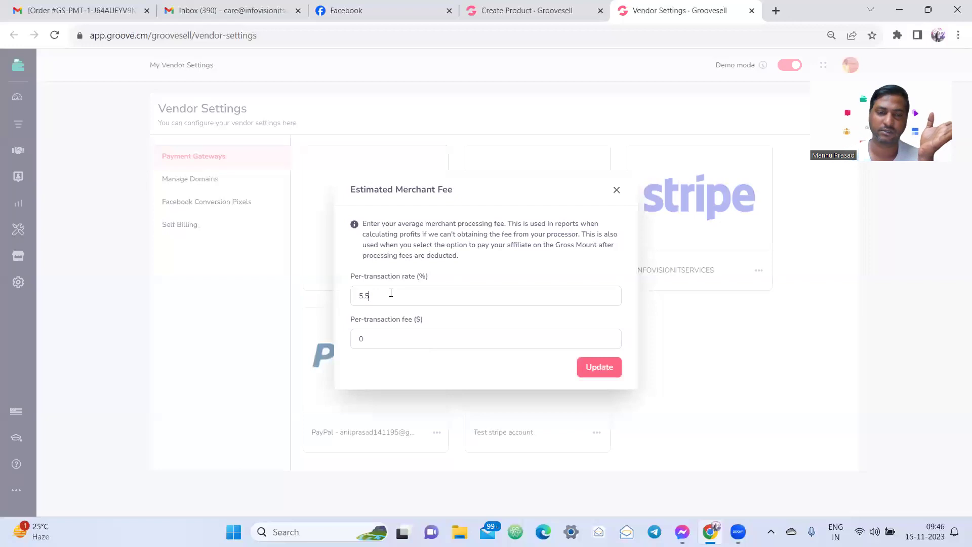
left_click(611, 370)
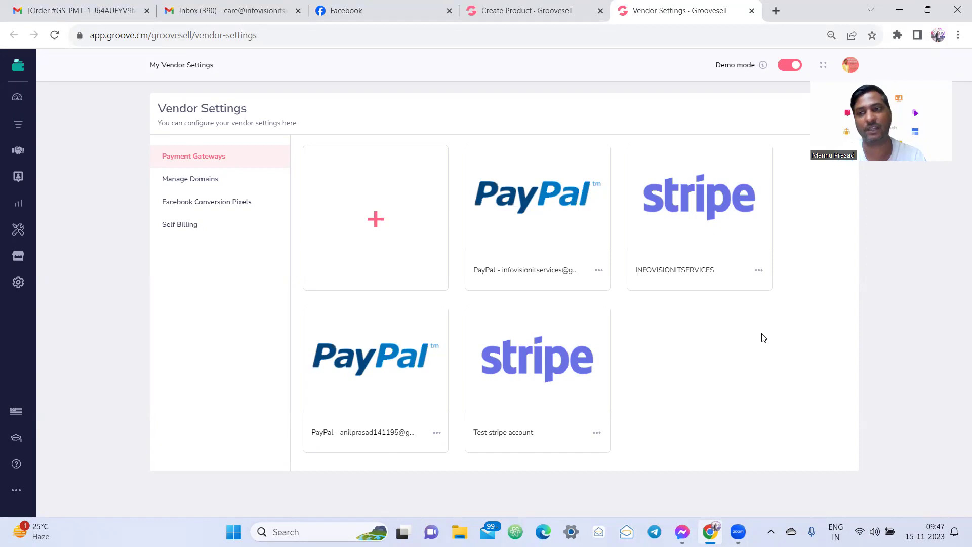
- Switch to Facebook and close the photo view to return to the question post in the Improve Your Groove group
left_click(401, 6)
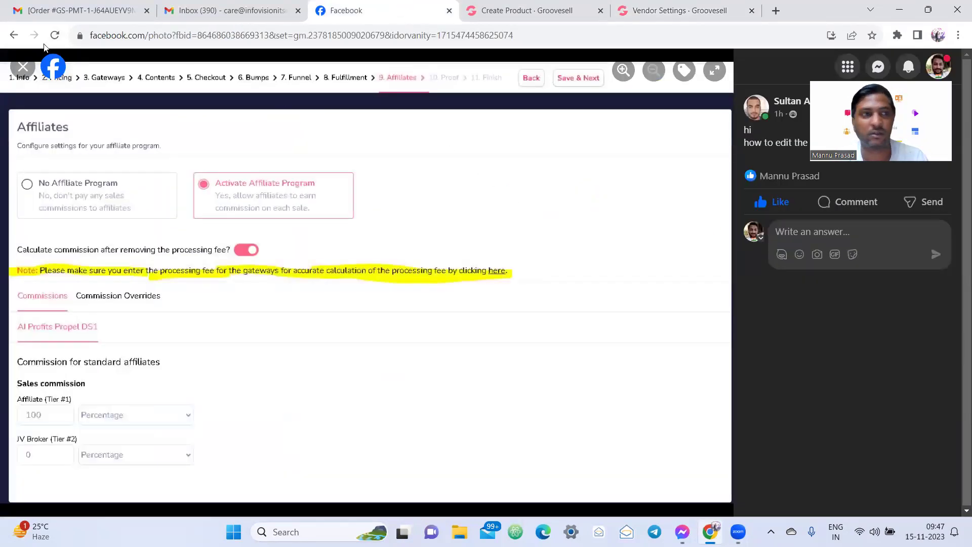
left_click(22, 66)
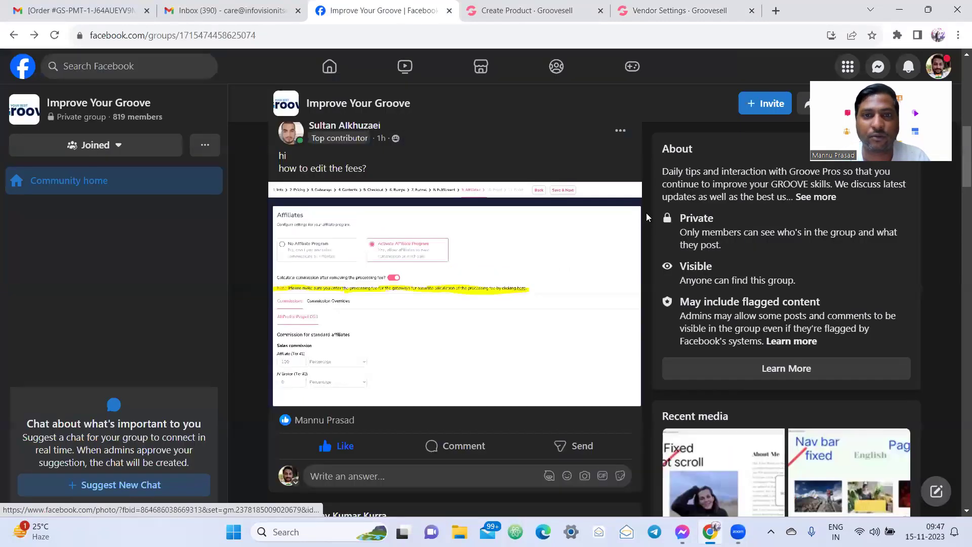
mouse_move(679, 20)
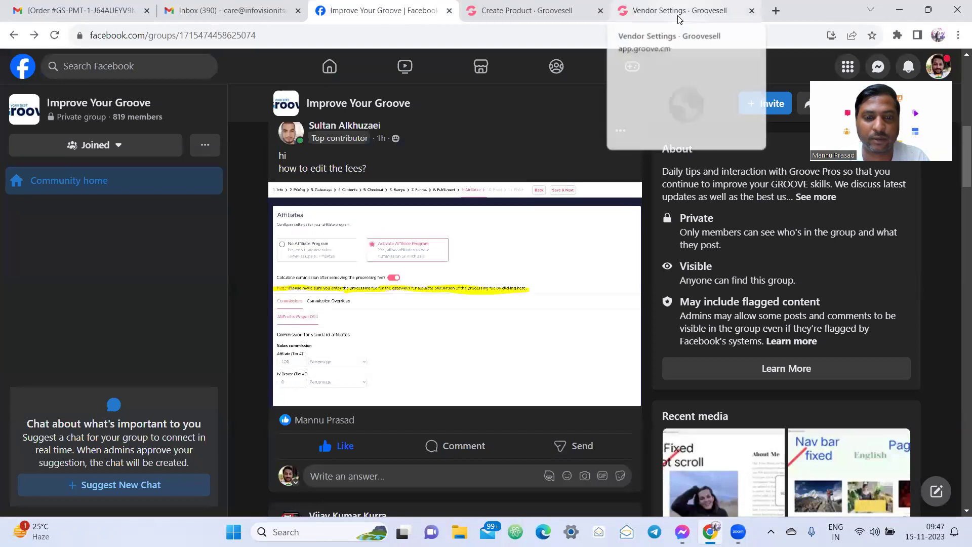